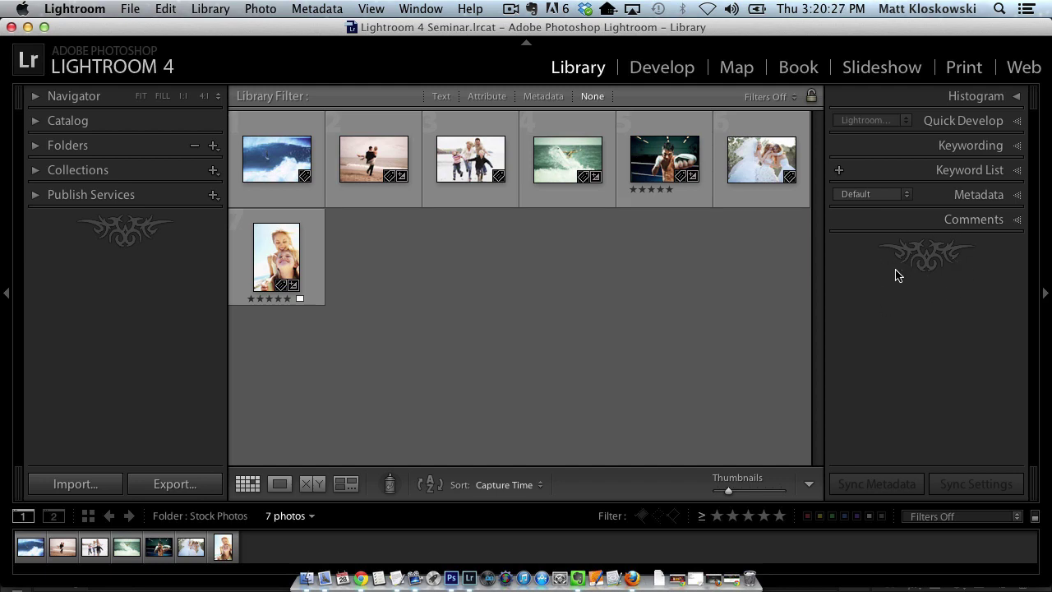
Switch to Firefox to show the KelbyTraining Lightroom 4 LIVE seminar tour page
left_click(631, 578)
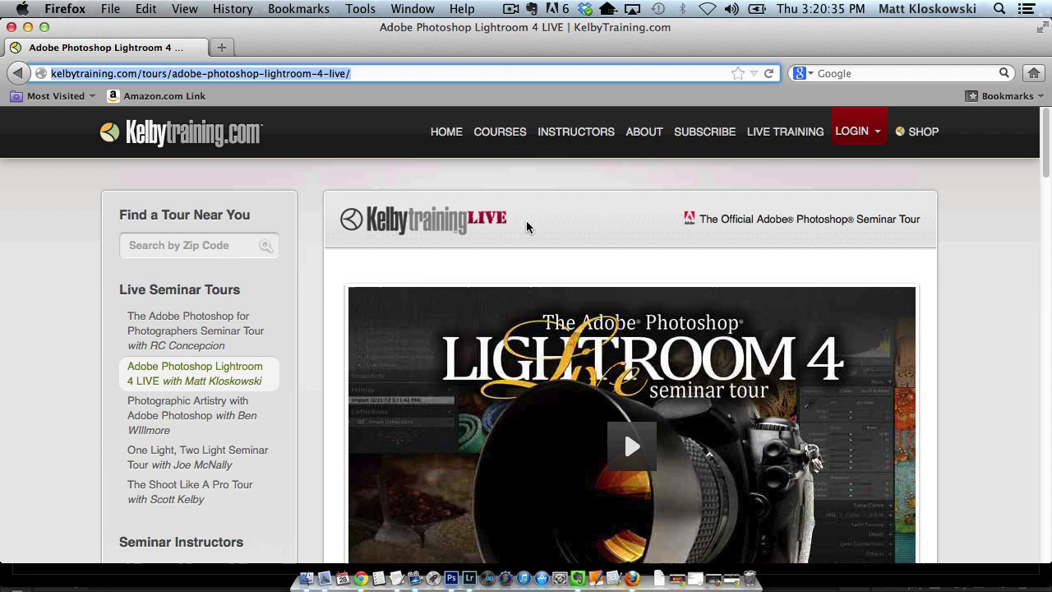
left_click_drag(1048, 169, 1031, 278)
scroll(1030, 277, "up", 15)
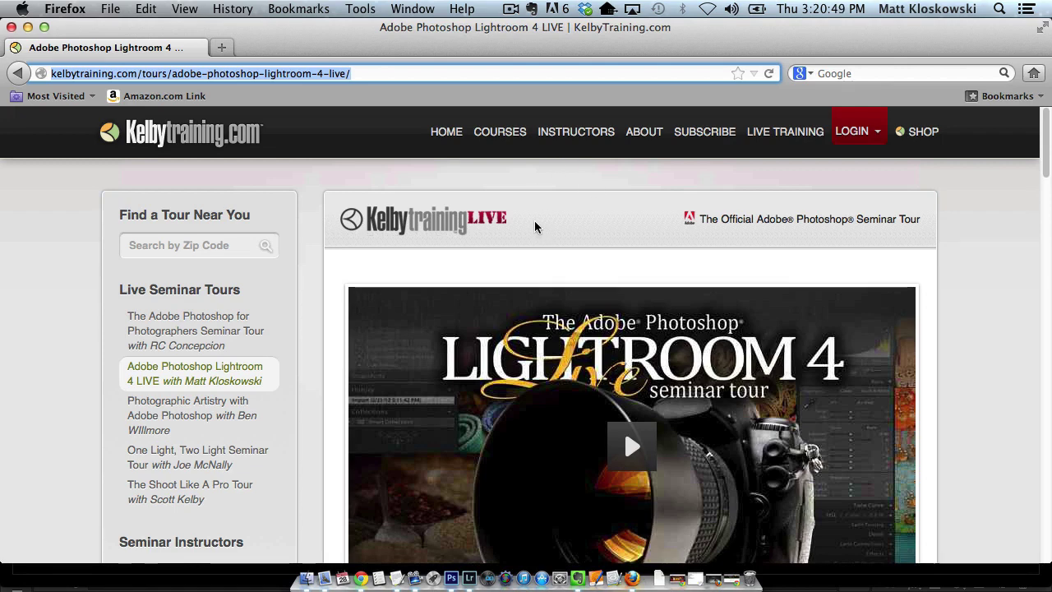
Back in Lightroom's Library, change the panel end mark to Flourish
key("super+Tab")
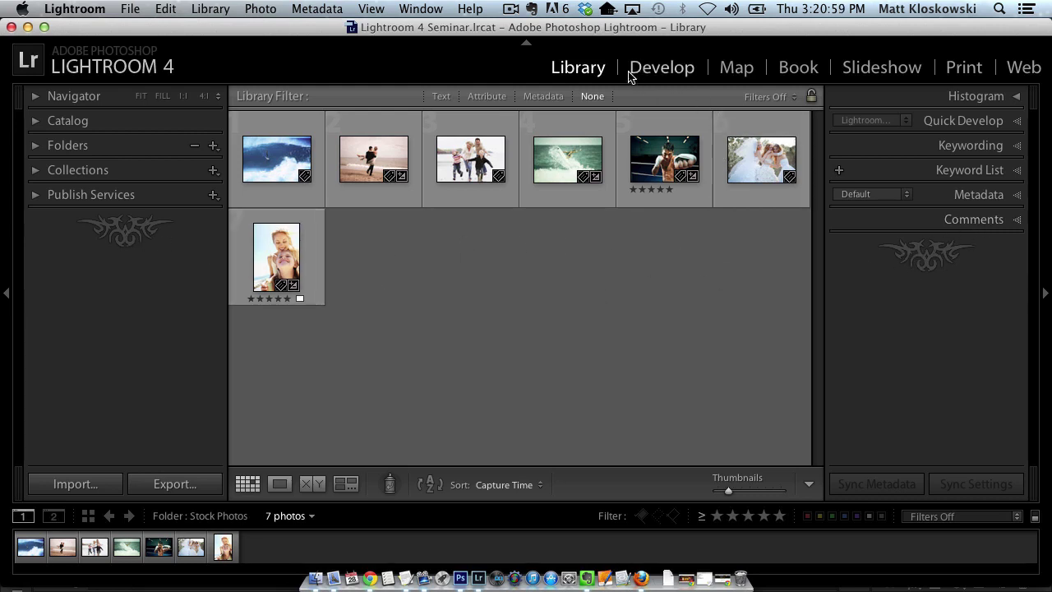
right_click(930, 257)
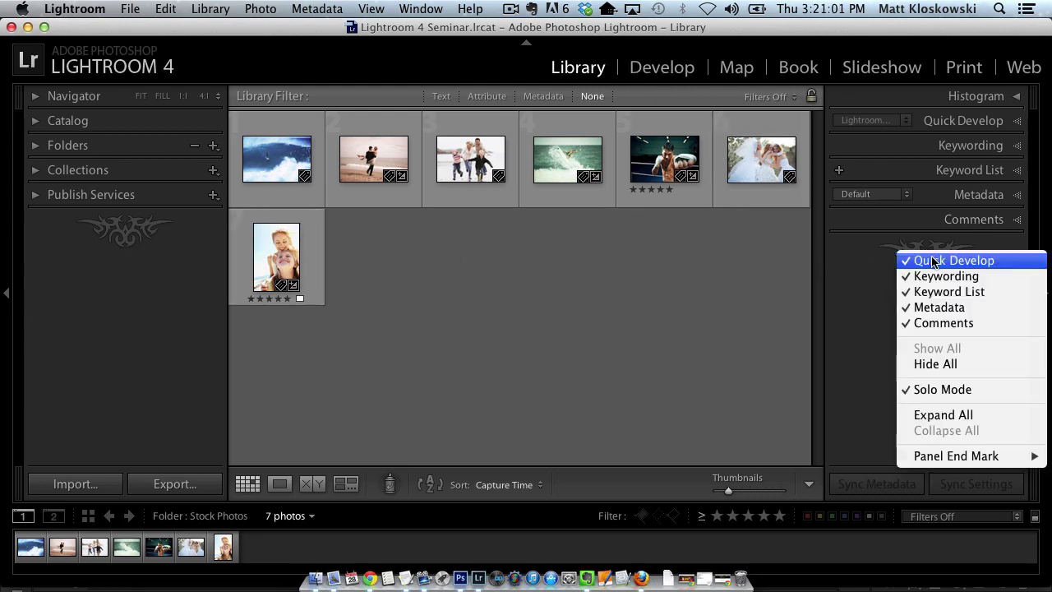
mouse_move(927, 457)
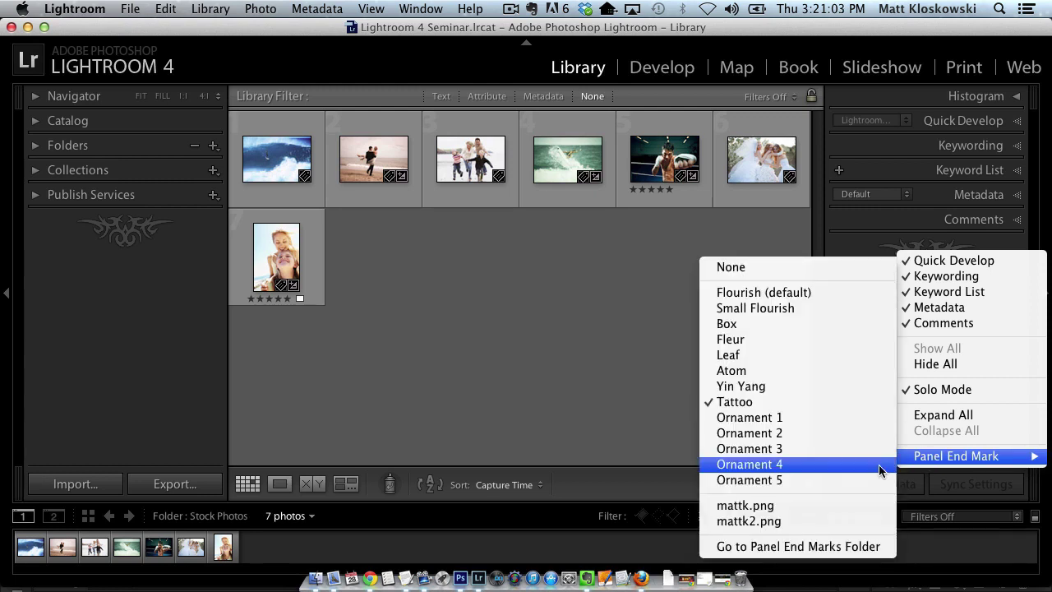
left_click(764, 292)
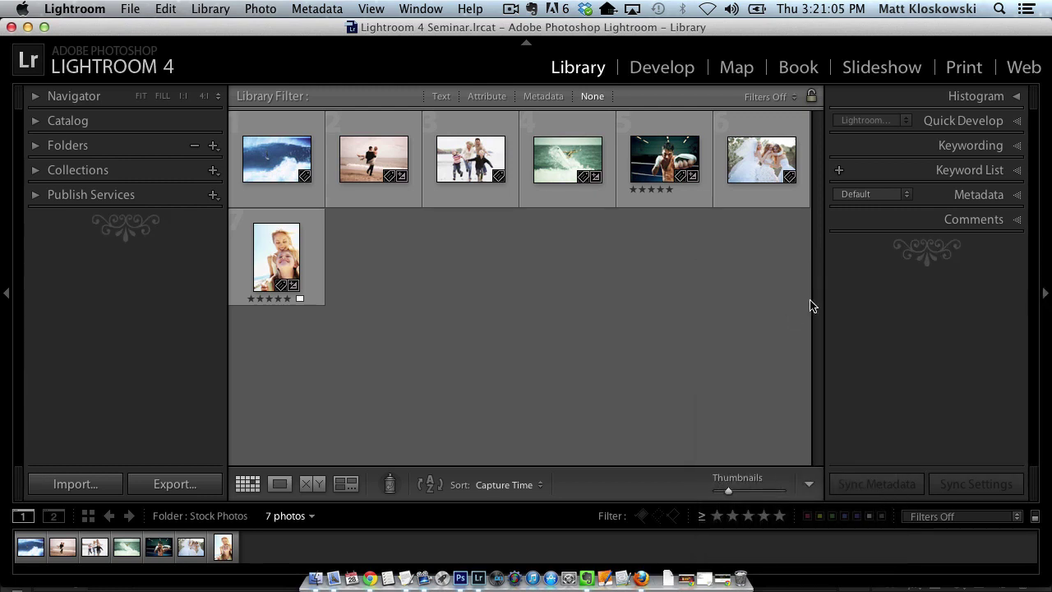
Set the panel end mark back to Tattoo and reopen the end-mark options
right_click(921, 258)
mouse_move(928, 457)
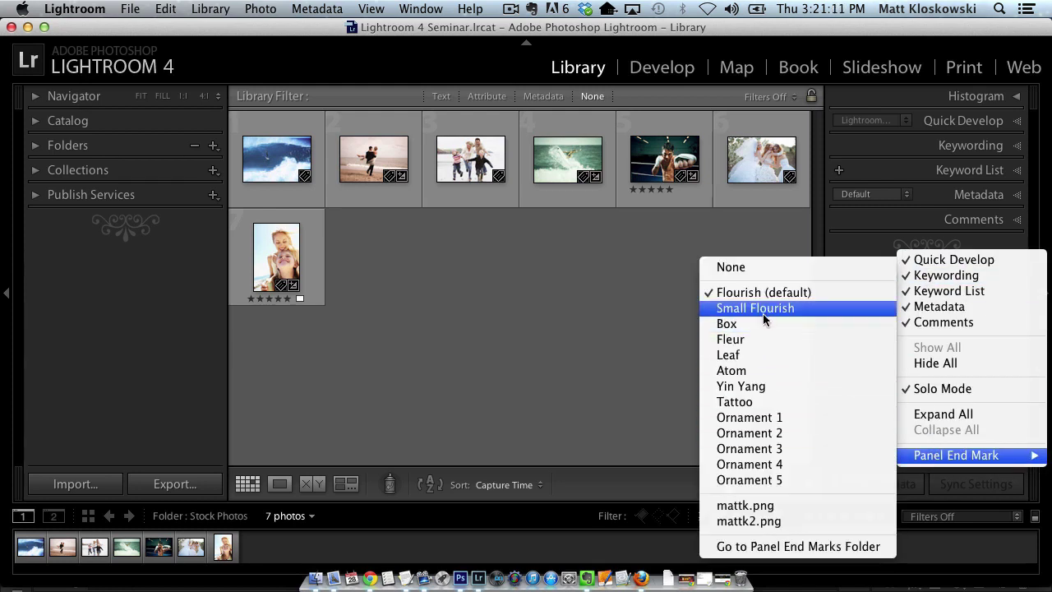
left_click(746, 402)
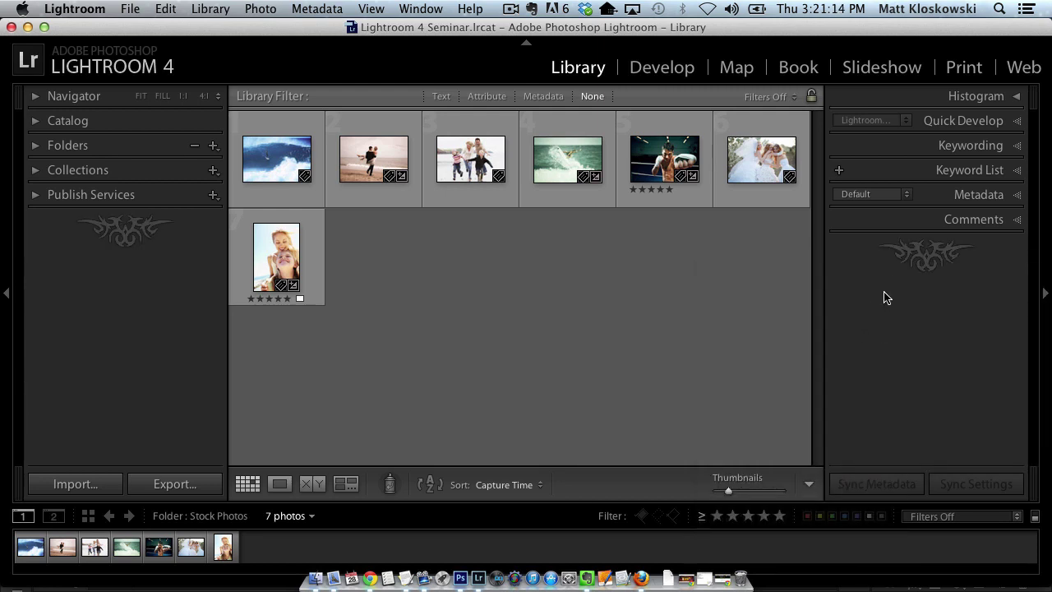
right_click(923, 263)
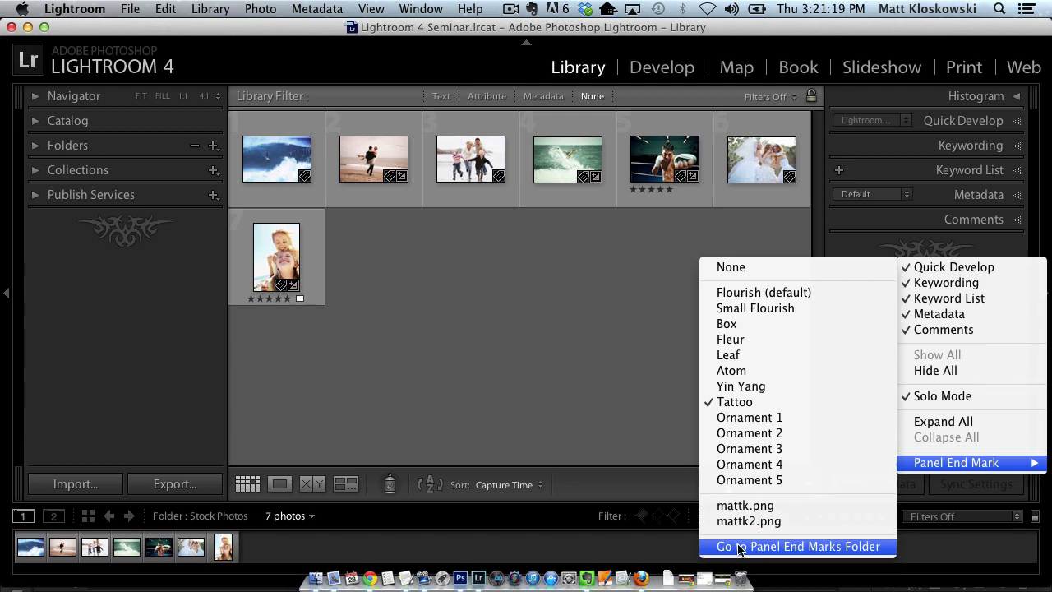
Open the Panel End Marks folder in Finder, then bring Photoshop's logo document forward
left_click(785, 547)
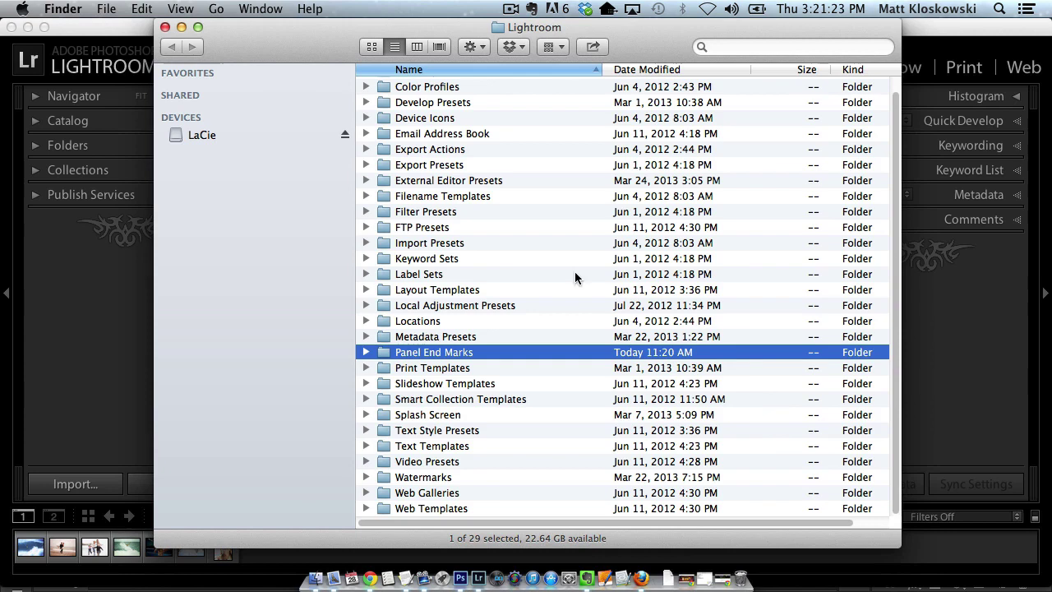
double_click(398, 353)
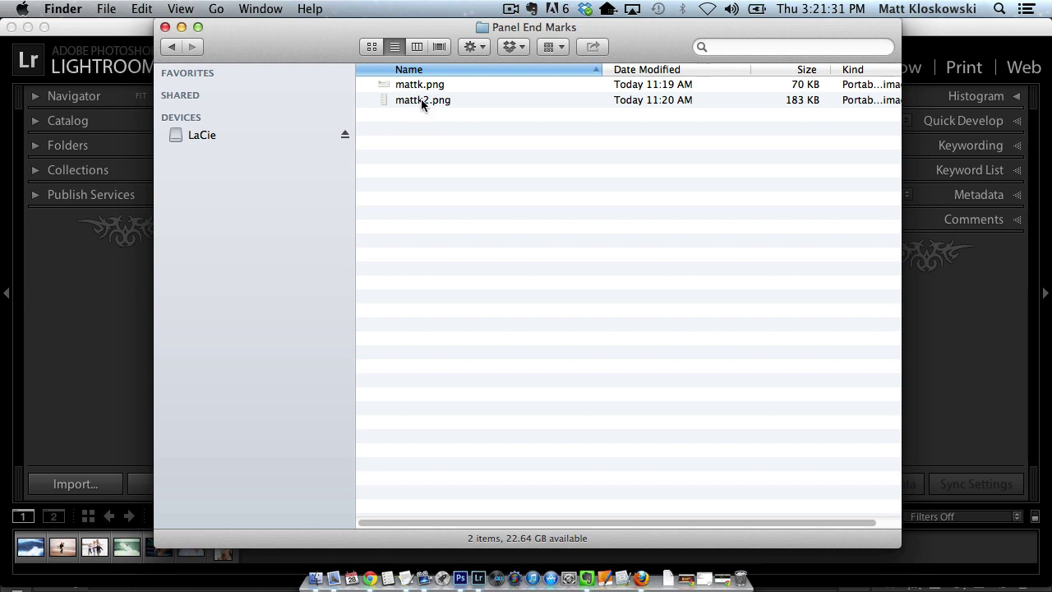
left_click(458, 579)
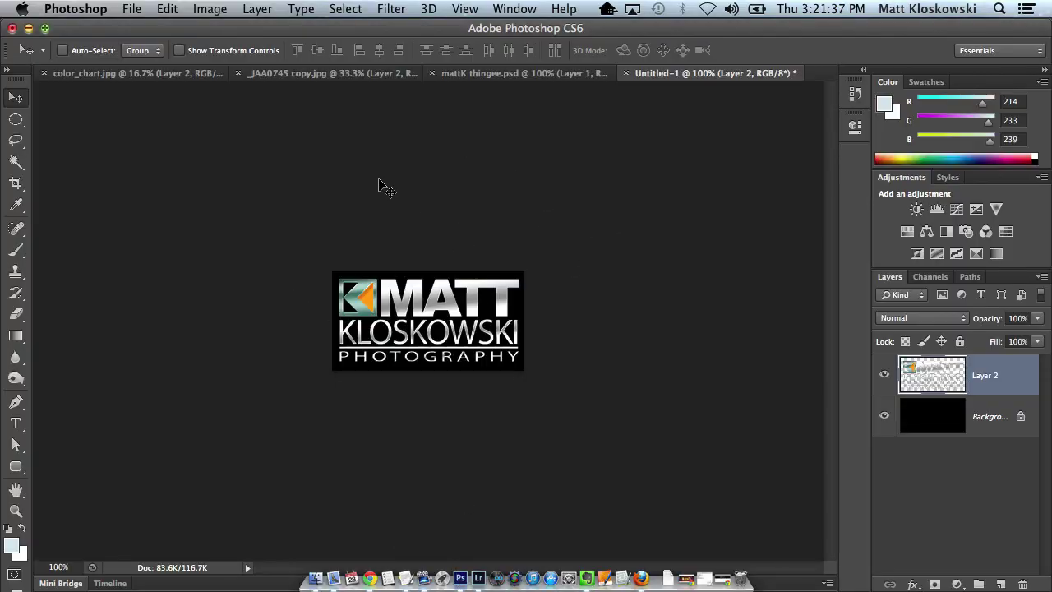
Switch back to Lightroom's Library showing the Stock Photos folder's 7 photos
key("super+Tab")
left_click(336, 298)
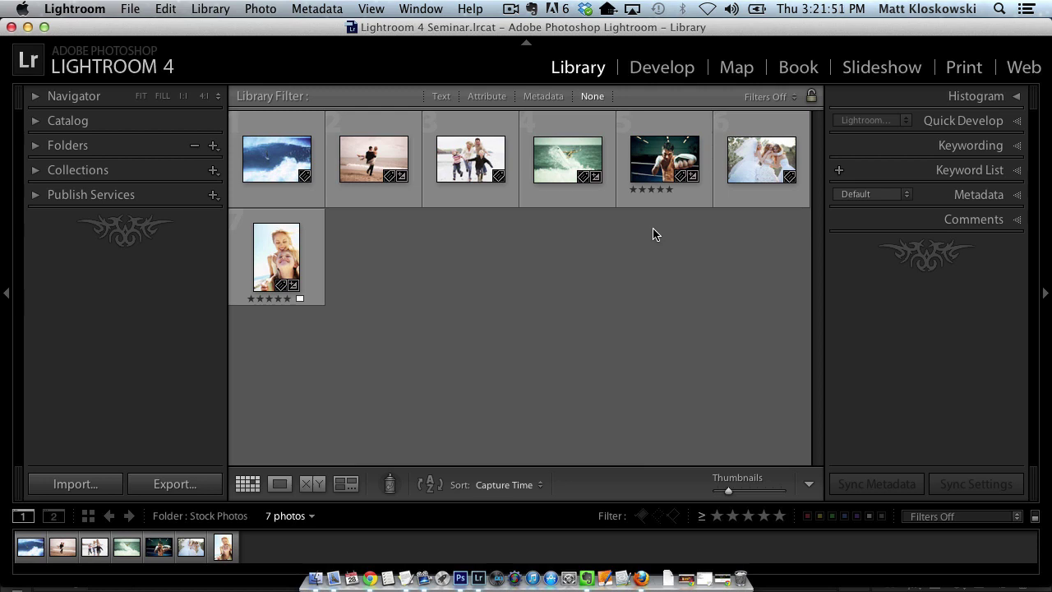
Copy a screenshot of the end-mark area below Comments, then return to Photoshop's logo document
key("super+shift+4")
left_click_drag(829, 218, 1028, 362)
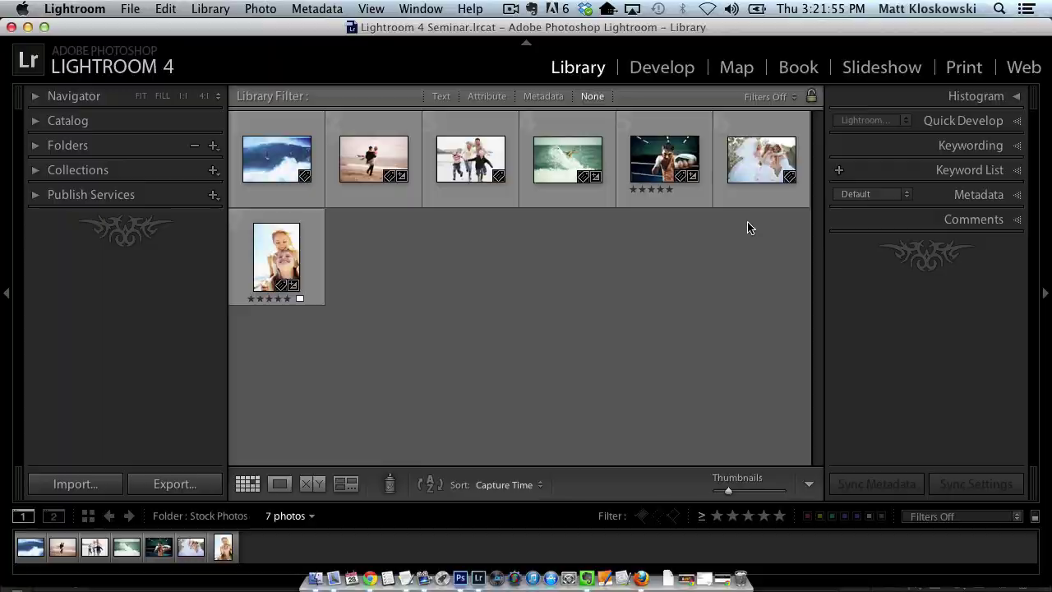
key("super+Tab")
key("super+o")
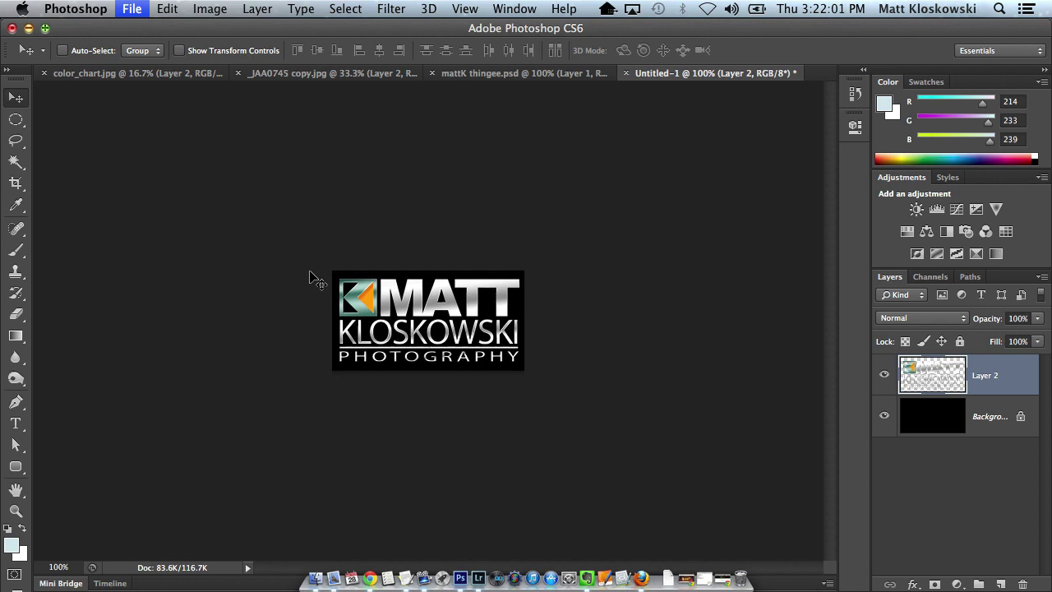
Create a new clipboard-sized document Untitled-2, then return to the Untitled-1 logo
key("super+n")
key("Return")
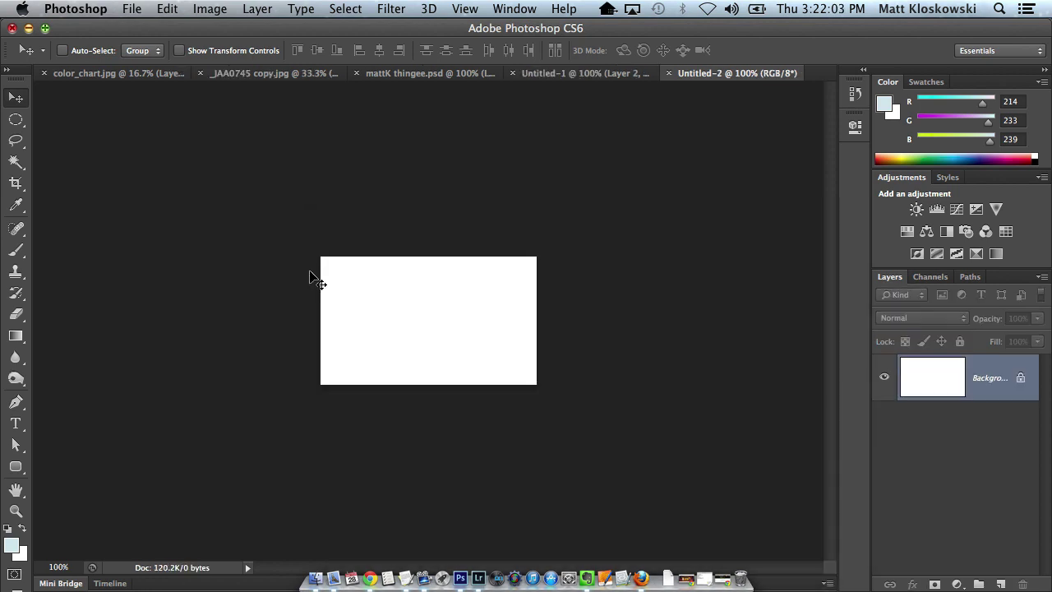
left_click(585, 73)
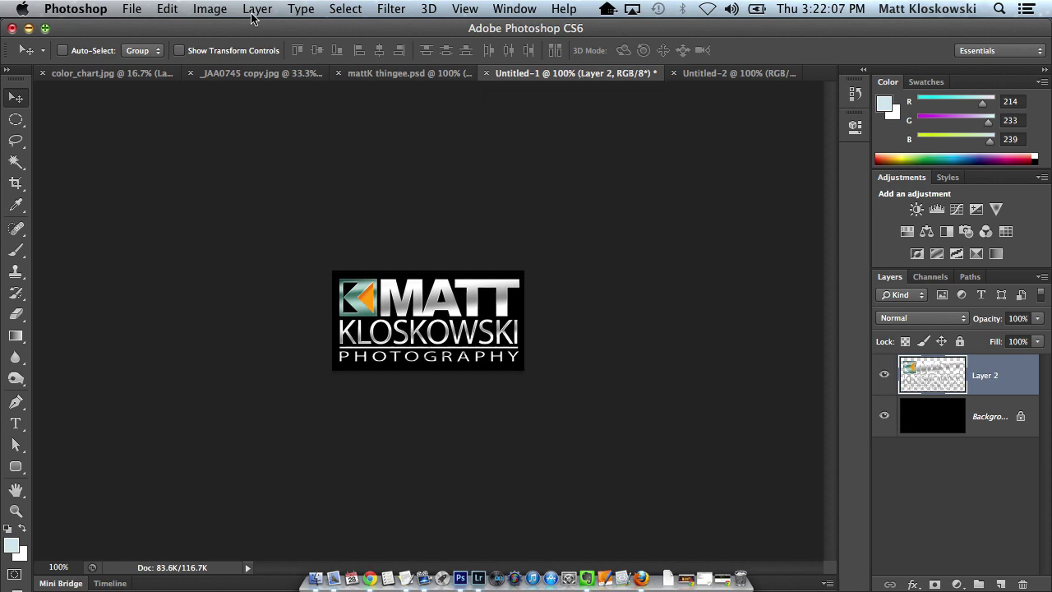
Check in Image Size that the logo measures 234 × 122 pixels, then cancel
left_click(218, 10)
left_click(267, 153)
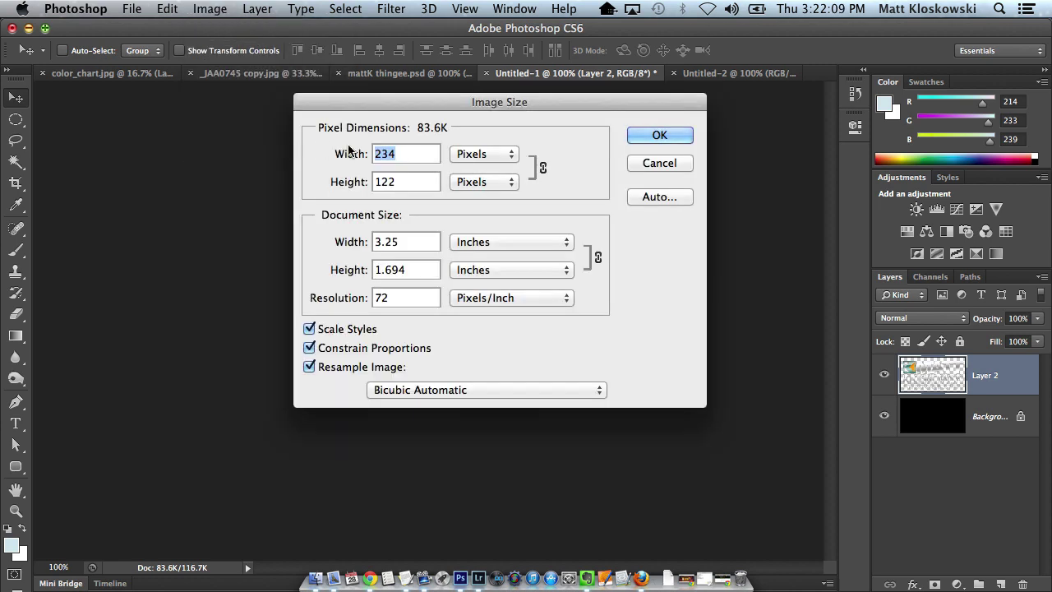
left_click(405, 150)
left_click(659, 167)
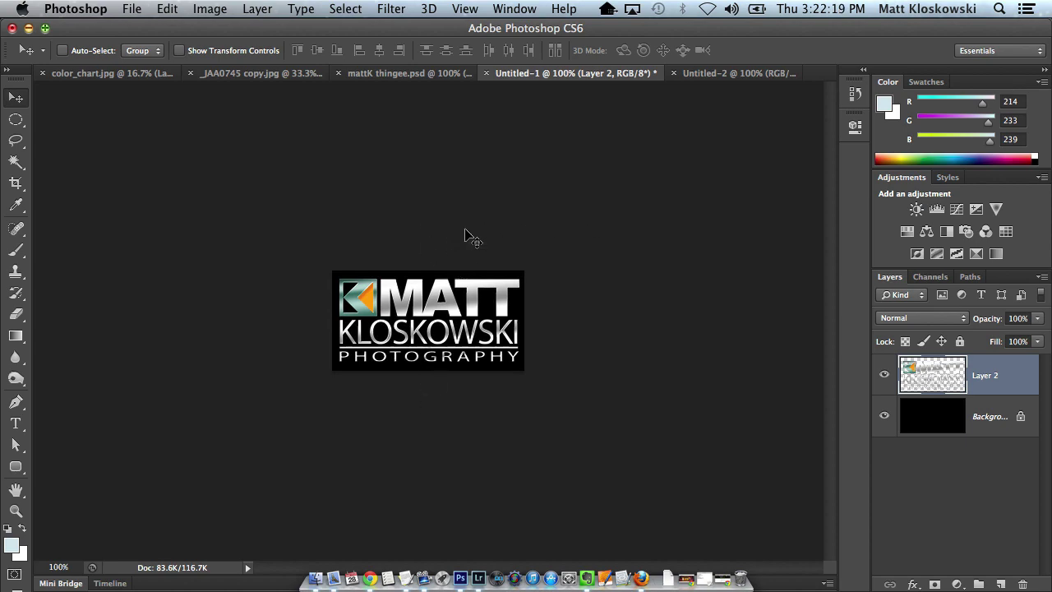
Switch back to Lightroom's Library grid with the Tattoo panel end marks
key("super+Tab")
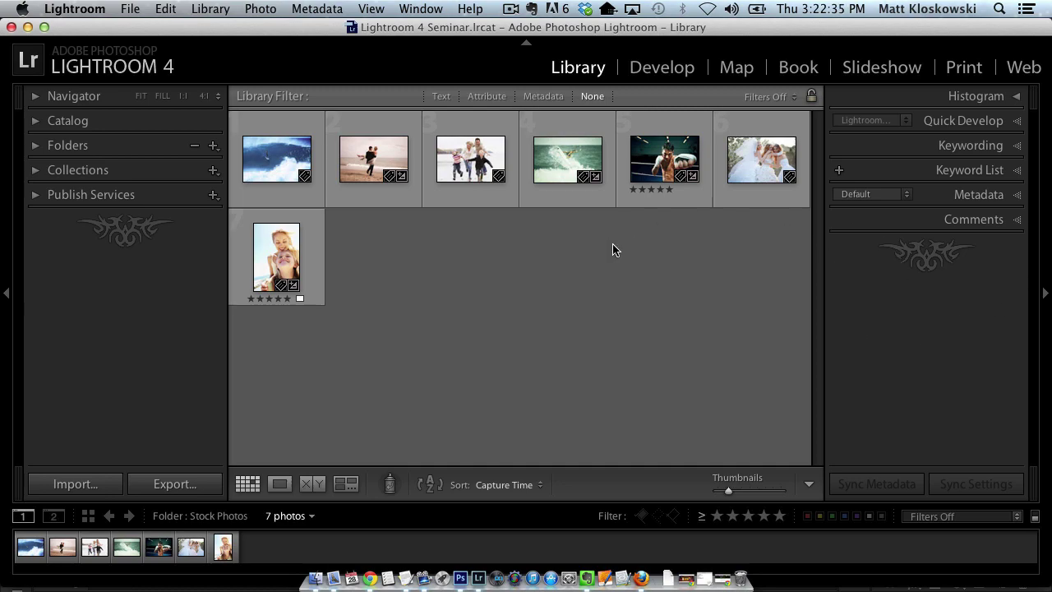
In Photoshop, delete the black Background layer so only Layer 2's logo remains
key("super+Tab")
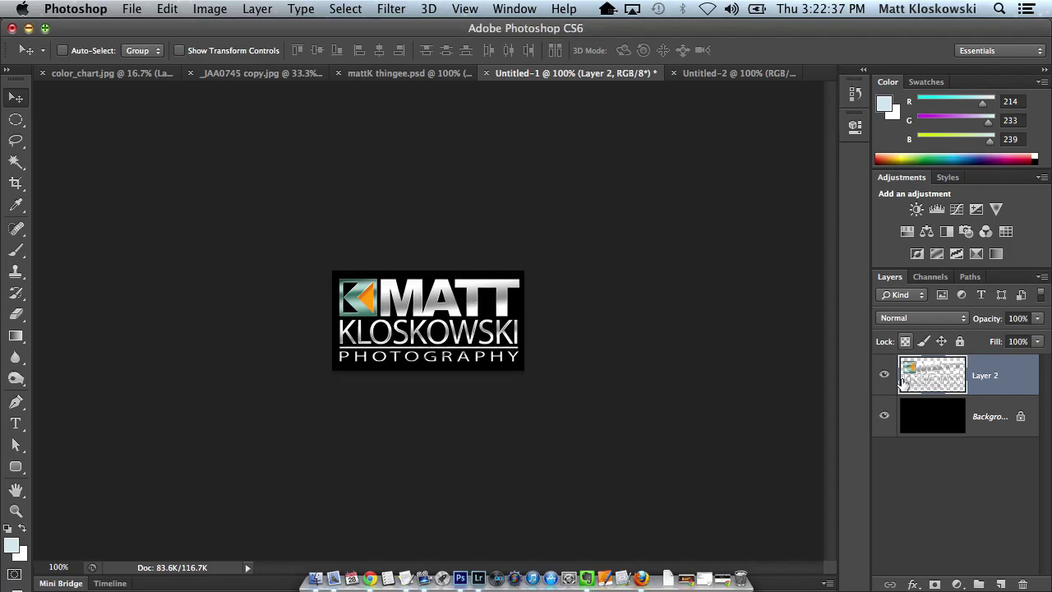
left_click(885, 416)
left_click(886, 416)
left_click_drag(933, 414, 1022, 584)
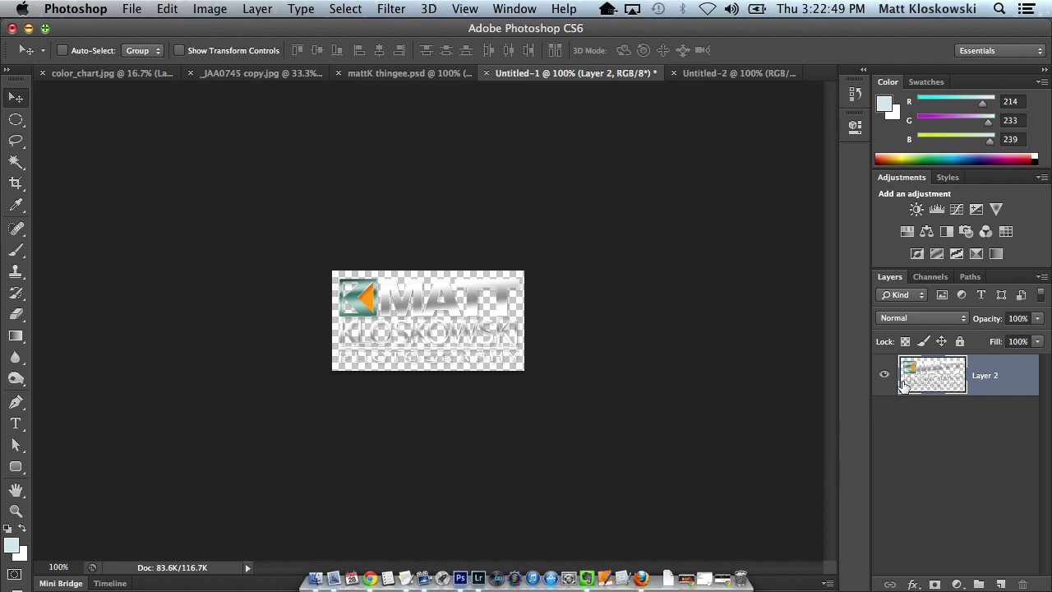
Start a Save As for the logo with PNG as the file format
left_click(135, 9)
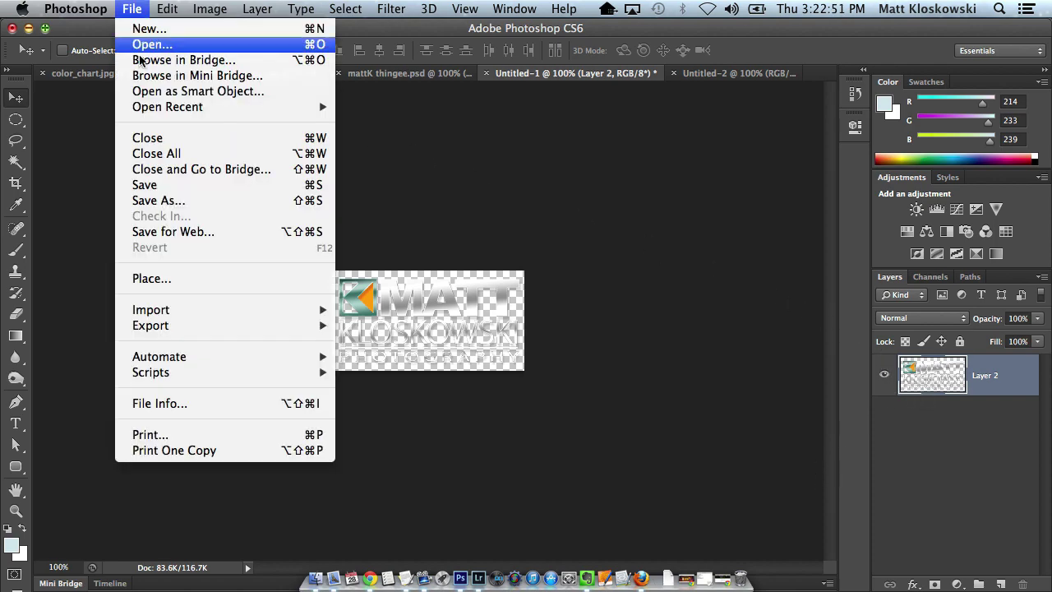
left_click(179, 200)
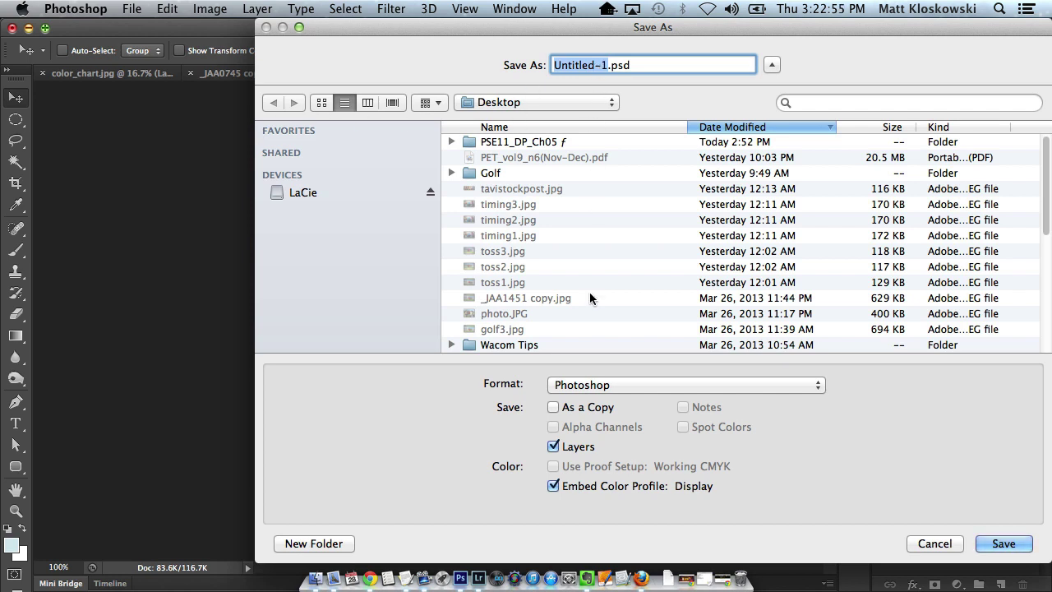
left_click(609, 384)
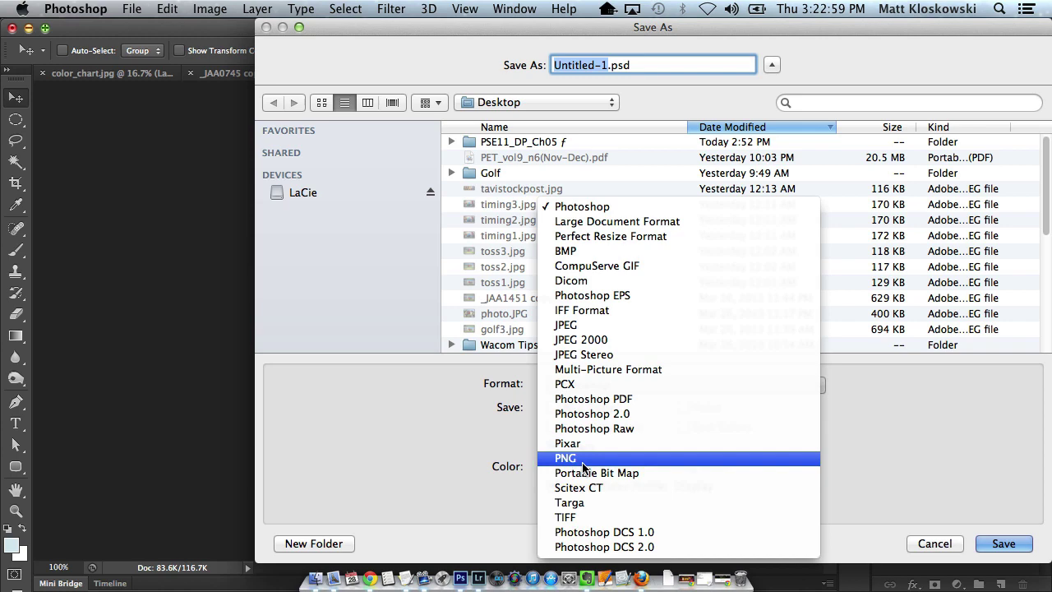
left_click(582, 460)
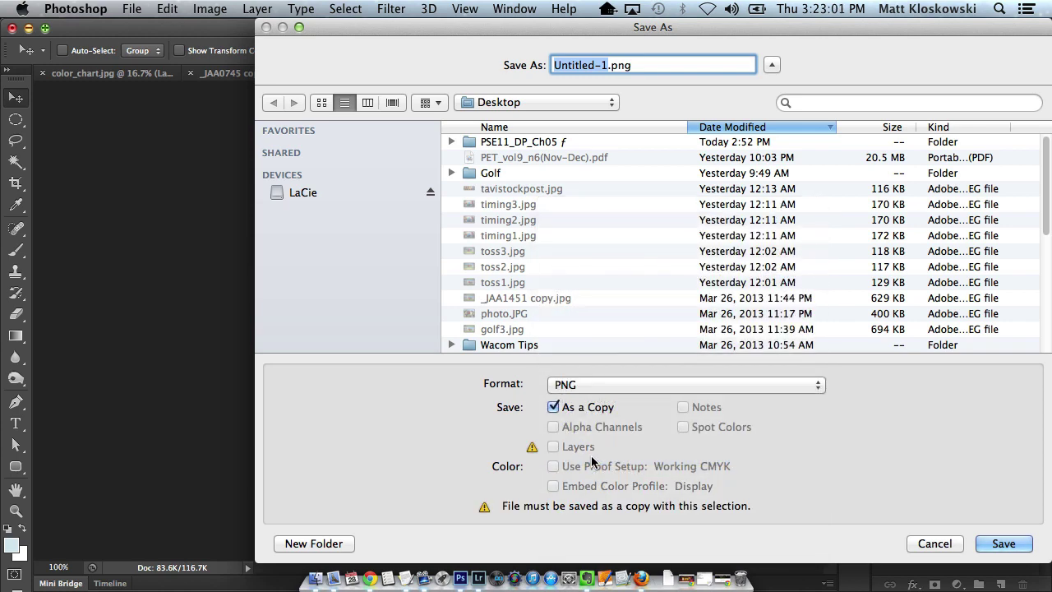
Glance at Lightroom, then return and name the Desktop file 'lightroomkillertips'
key("super+Tab")
left_click(236, 300)
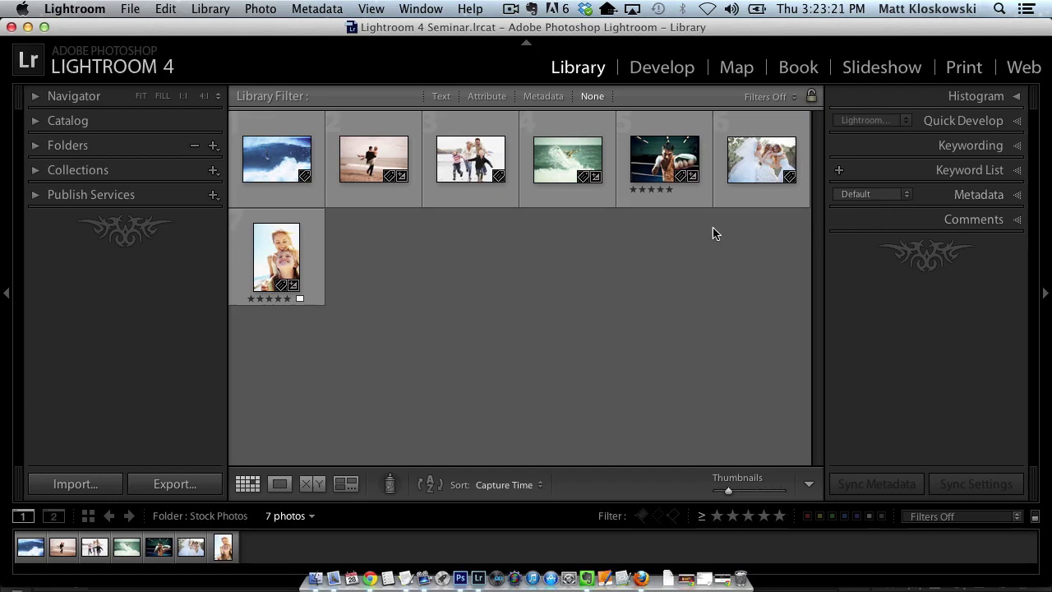
key("super+Tab")
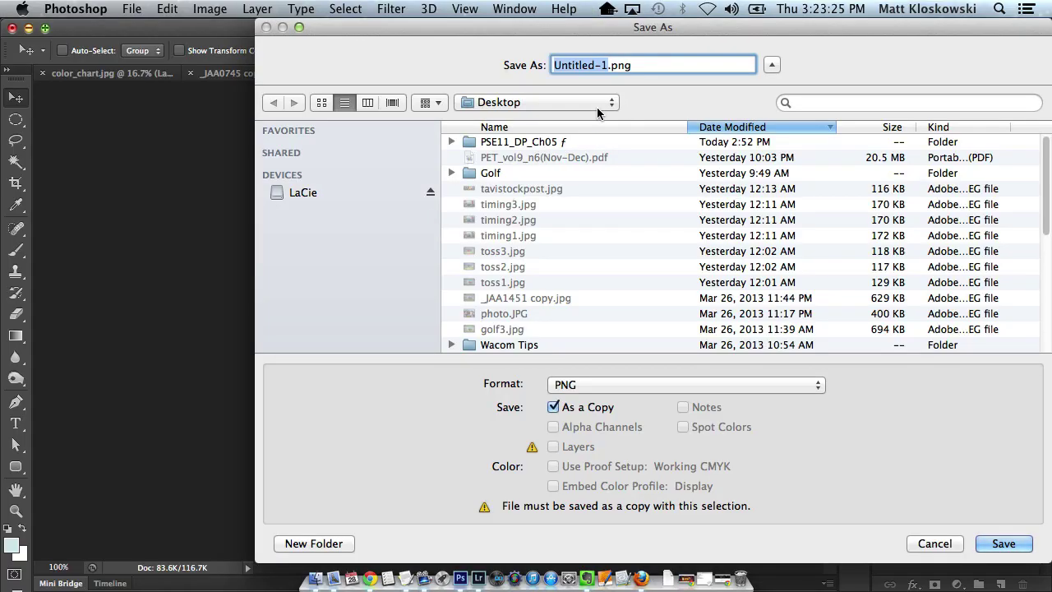
type("lightroomkillerti")
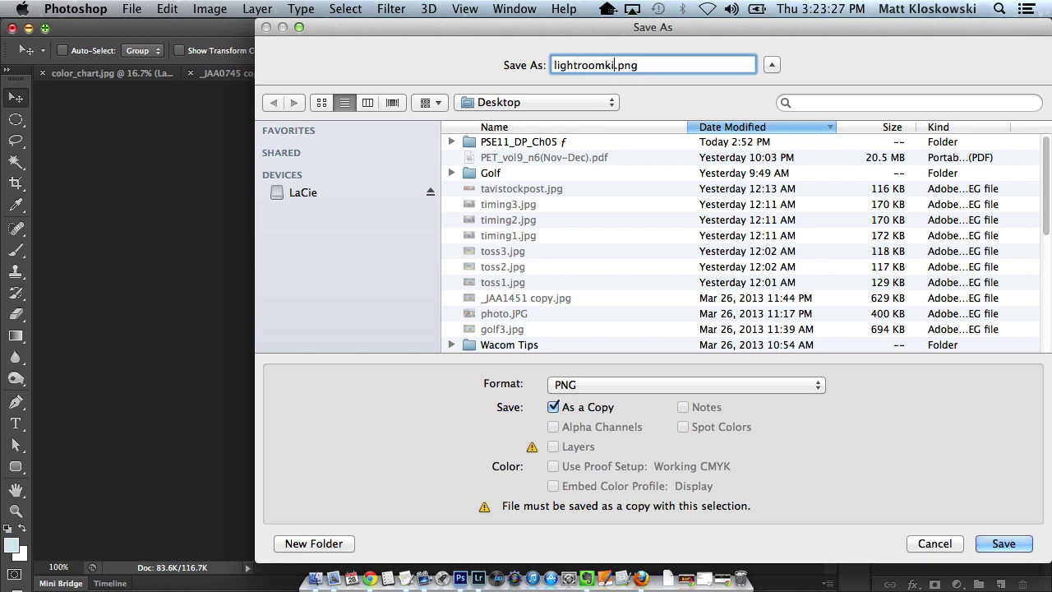
type("ps")
Save the logo PNG with default PNG options, then open a new Finder window
left_click(1003, 544)
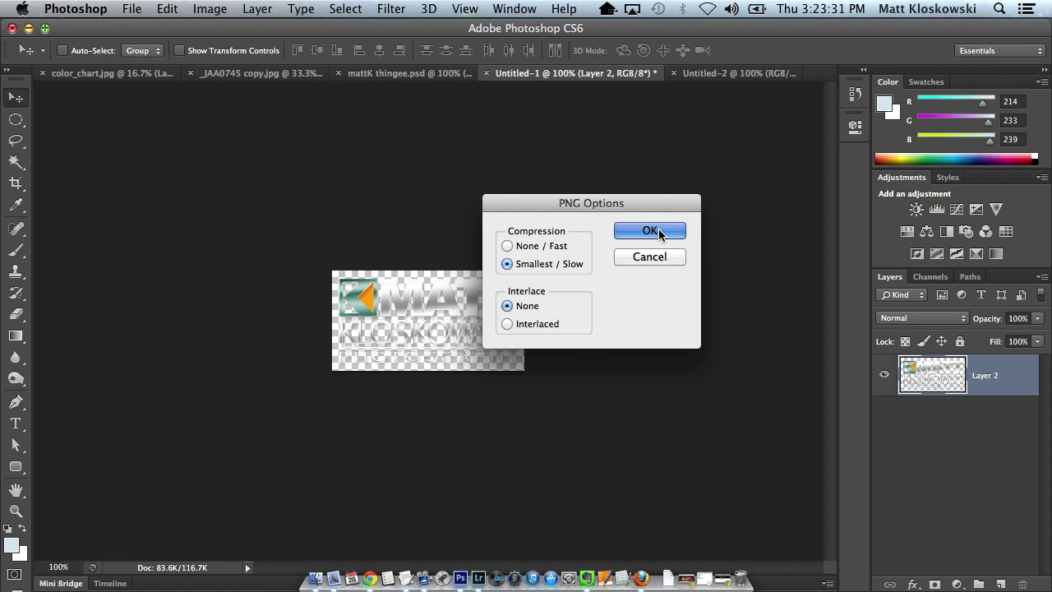
key("Return")
key("super+Tab")
key("super+Tab")
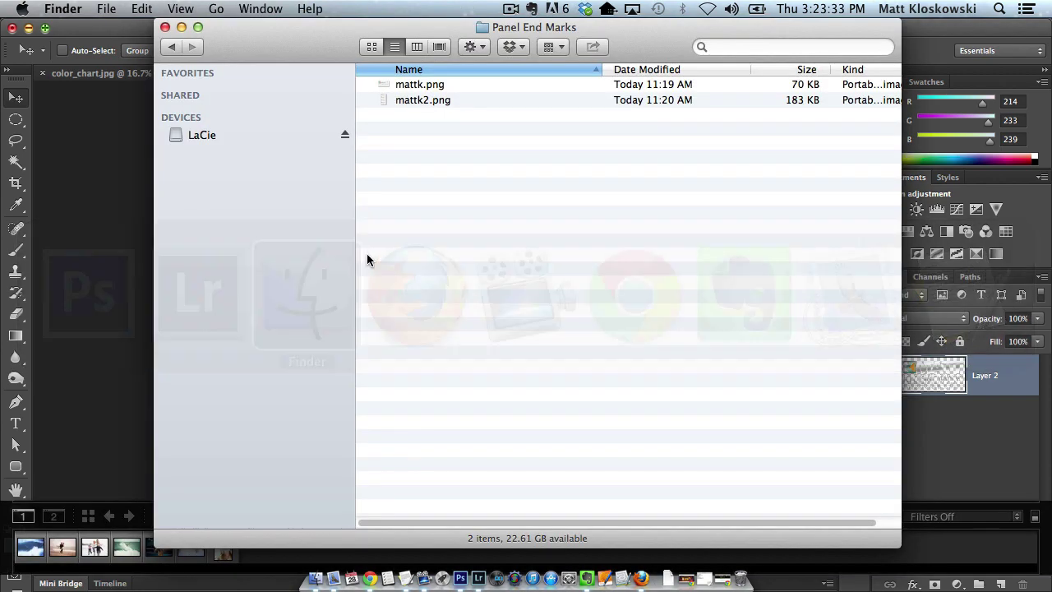
key("super+n")
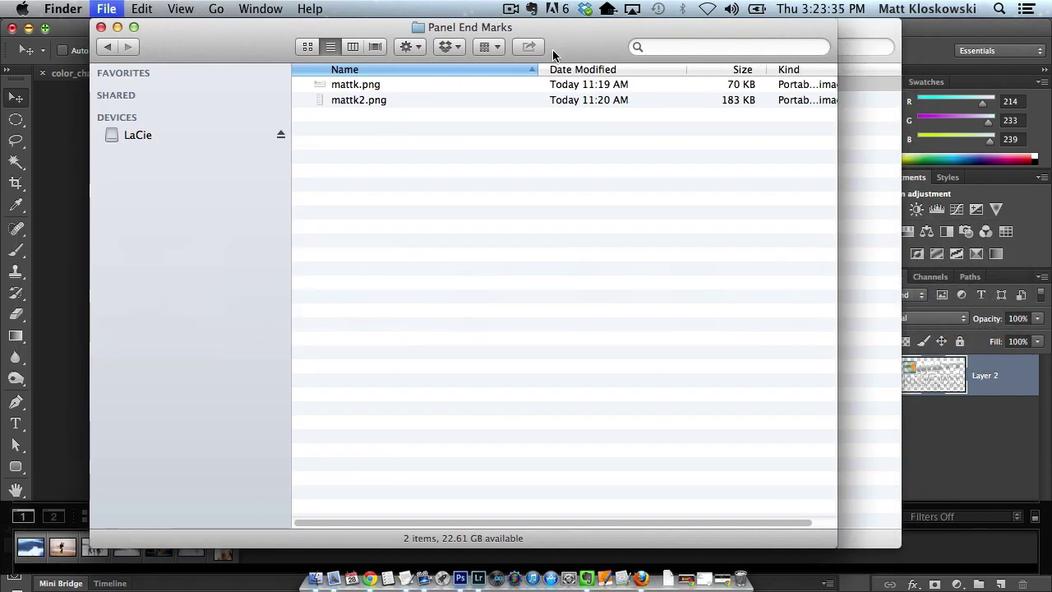
Move lightroomkillertip.png from the Desktop into the Panel End Marks folder
left_click_drag(312, 46, 379, 69)
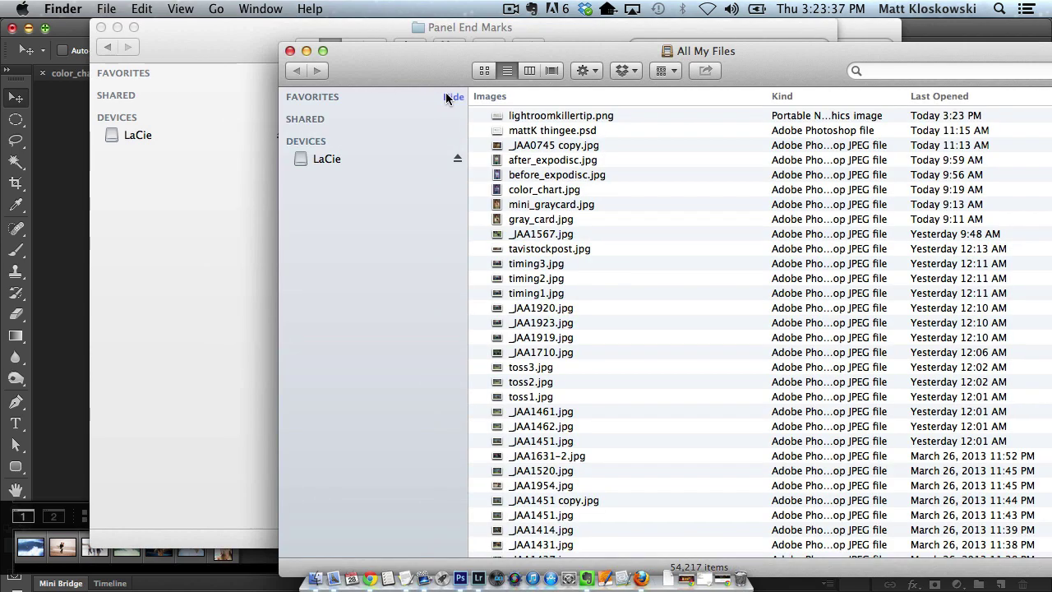
left_click(332, 194)
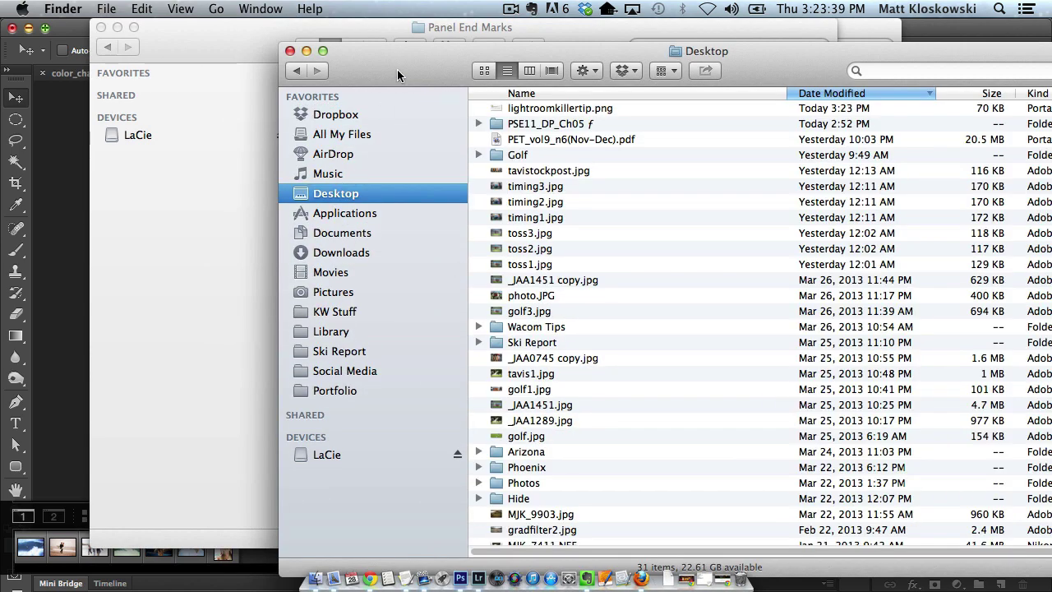
left_click_drag(397, 75, 759, 109)
left_click(925, 145)
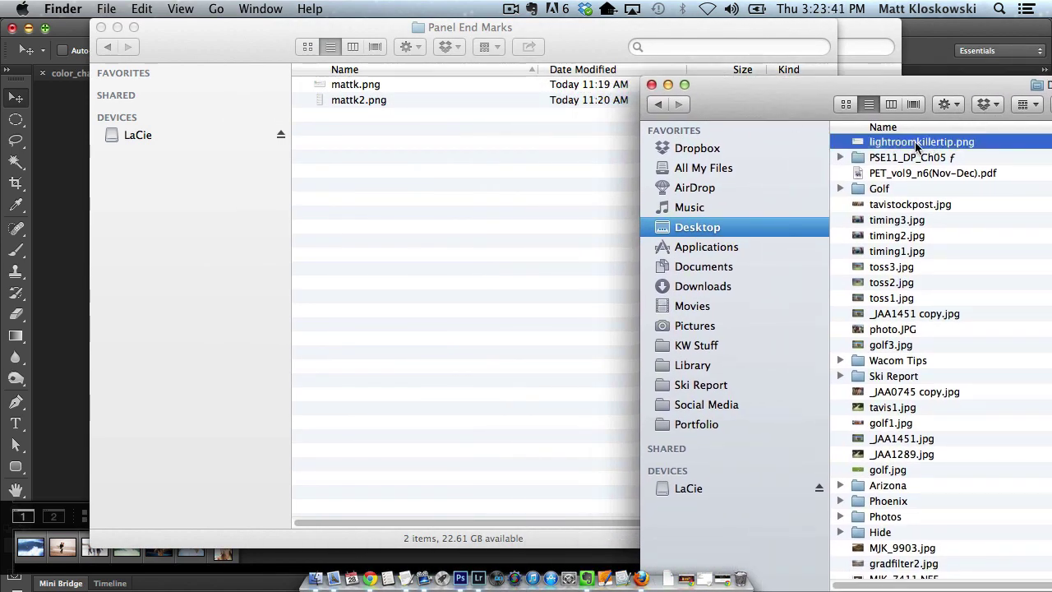
left_click_drag(918, 147, 444, 165)
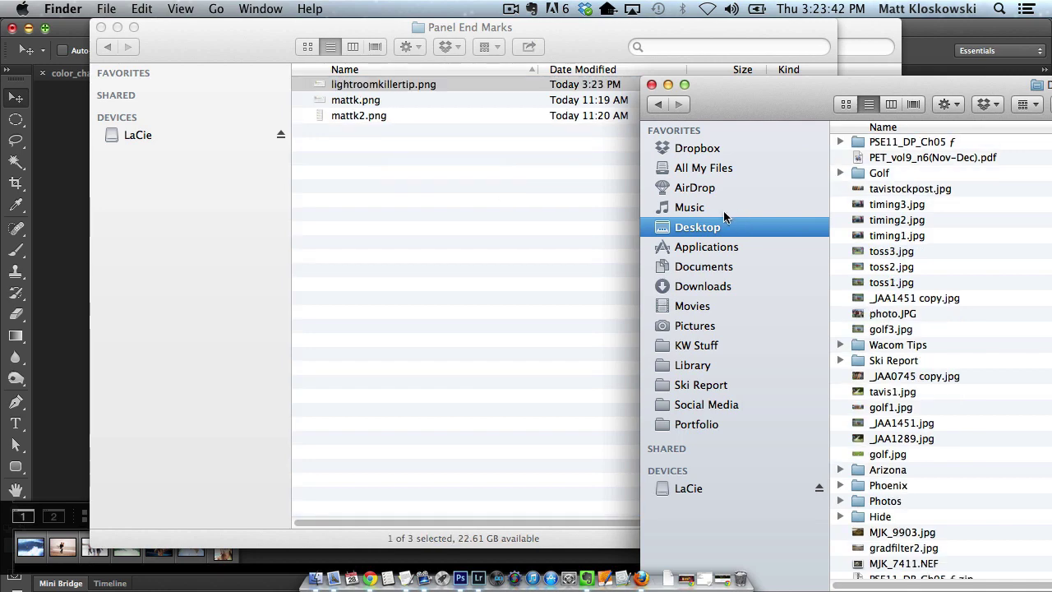
left_click(651, 85)
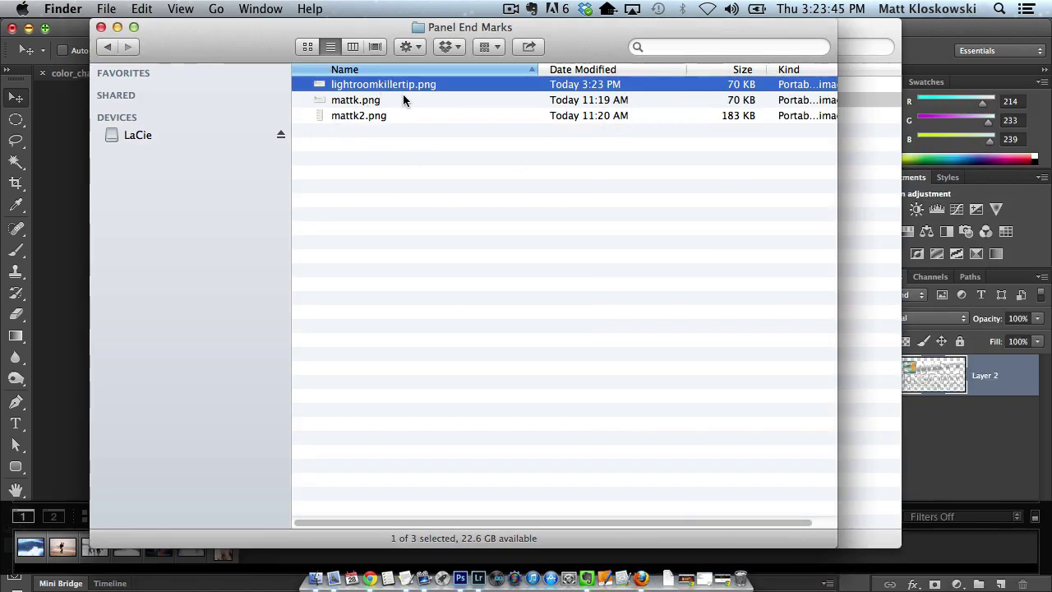
Quit Lightroom without backing up the catalog, then relaunch it from the Dock
left_click(479, 580)
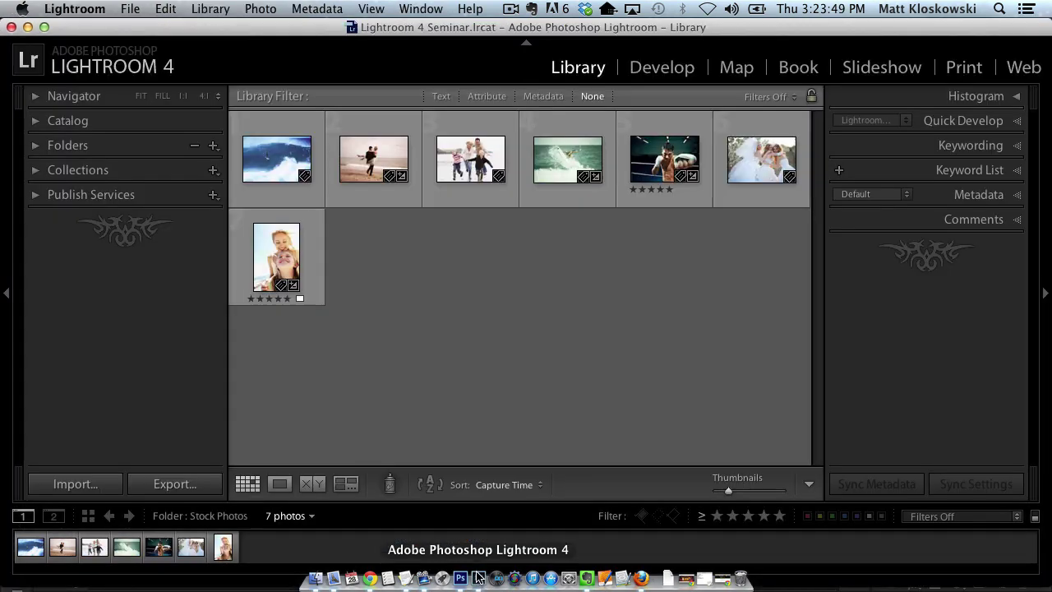
key("super+q")
key("Escape")
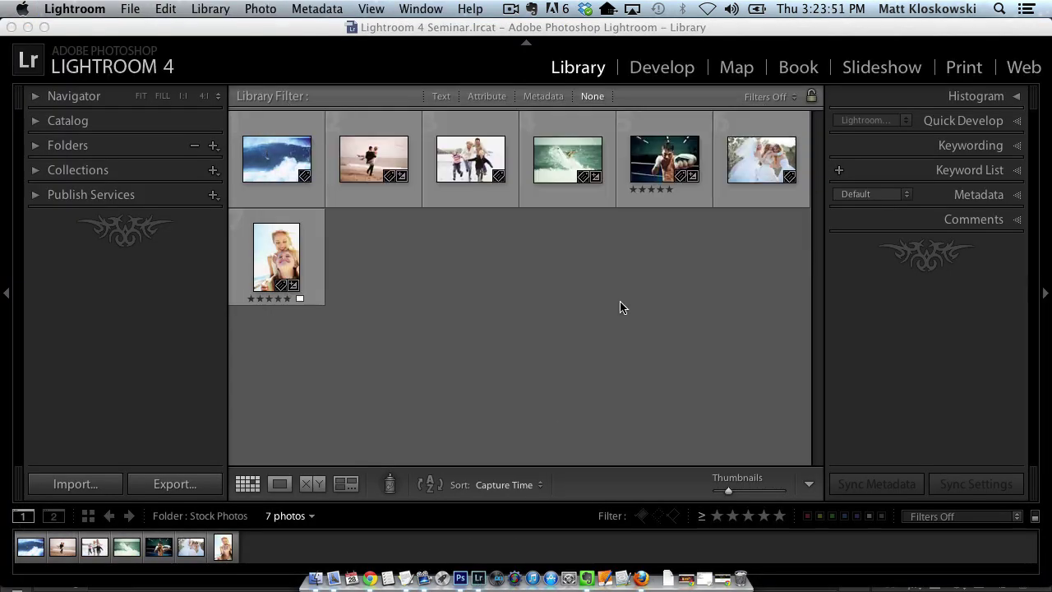
left_click(479, 580)
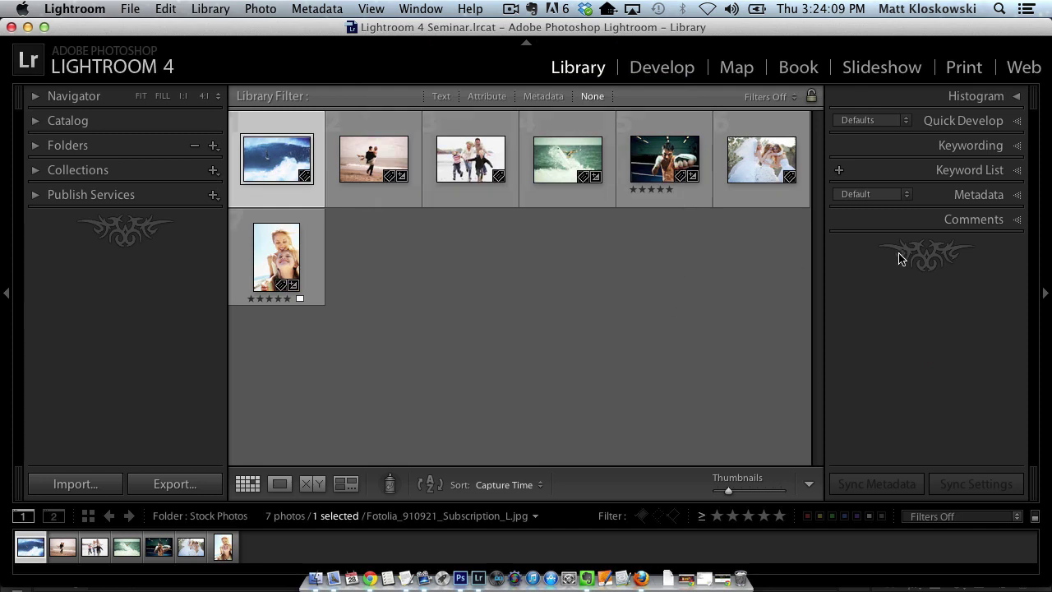
Open the panel end mark options, then check mattk.png and mattk2.png in the Panel End Marks folder
right_click(919, 253)
mouse_move(927, 453)
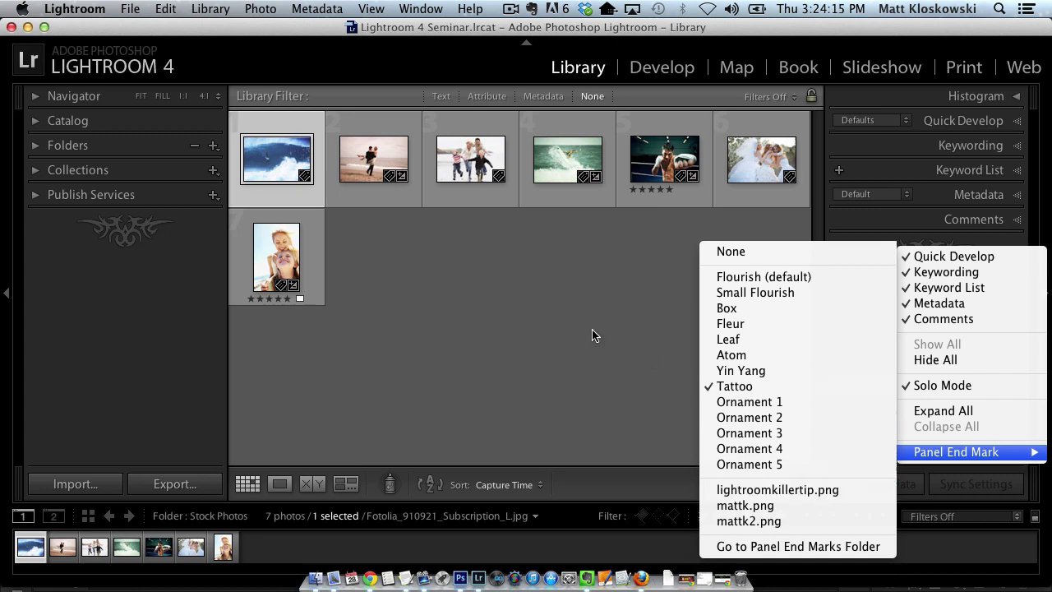
key("super+Tab")
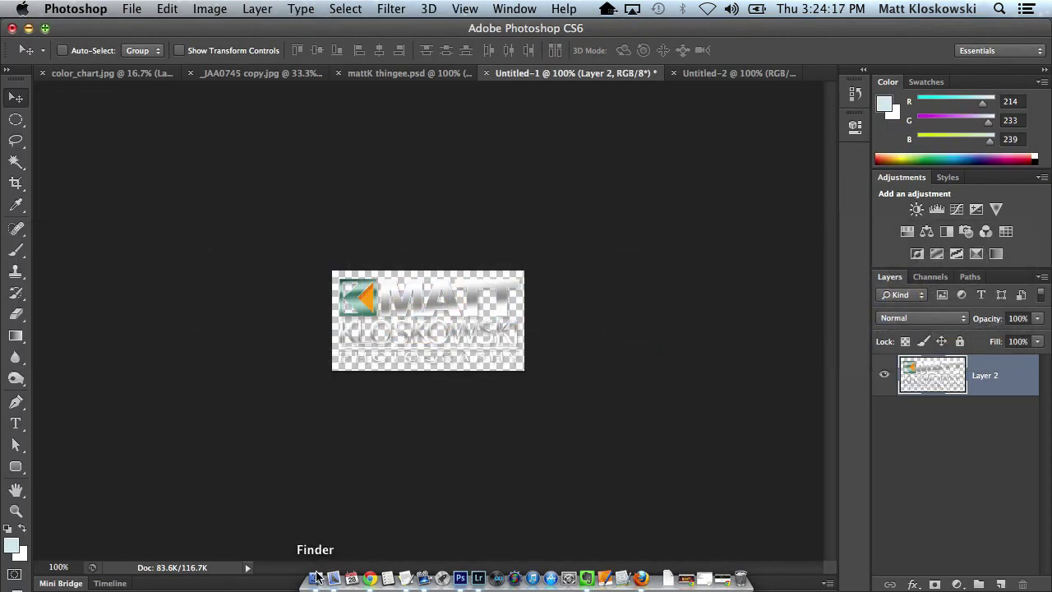
left_click(316, 578)
left_click(351, 101)
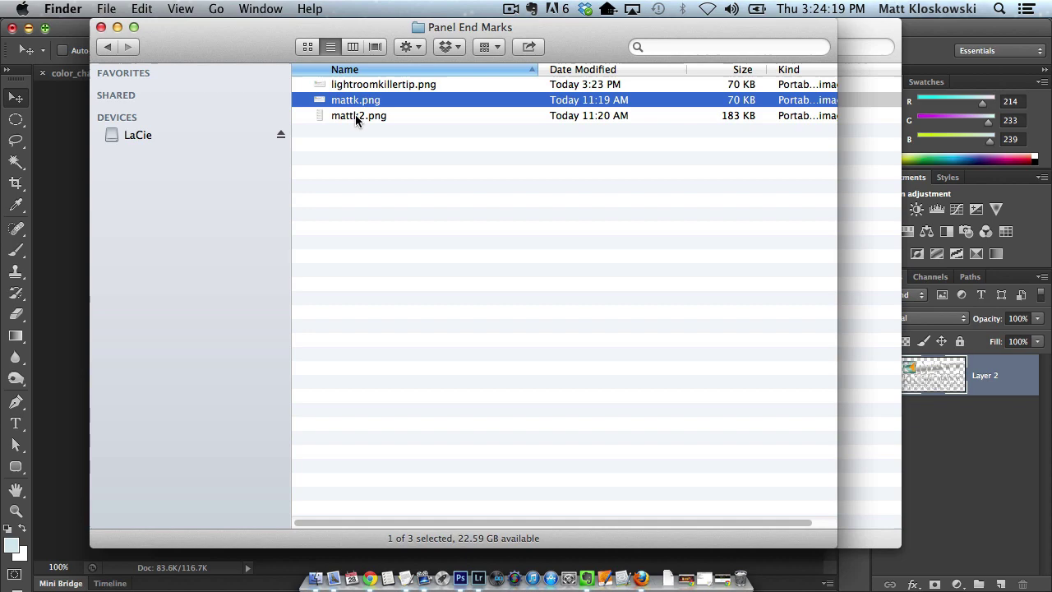
left_click(355, 117)
Back in Lightroom, choose the custom logo PNG as the panel end mark
key("super+Tab")
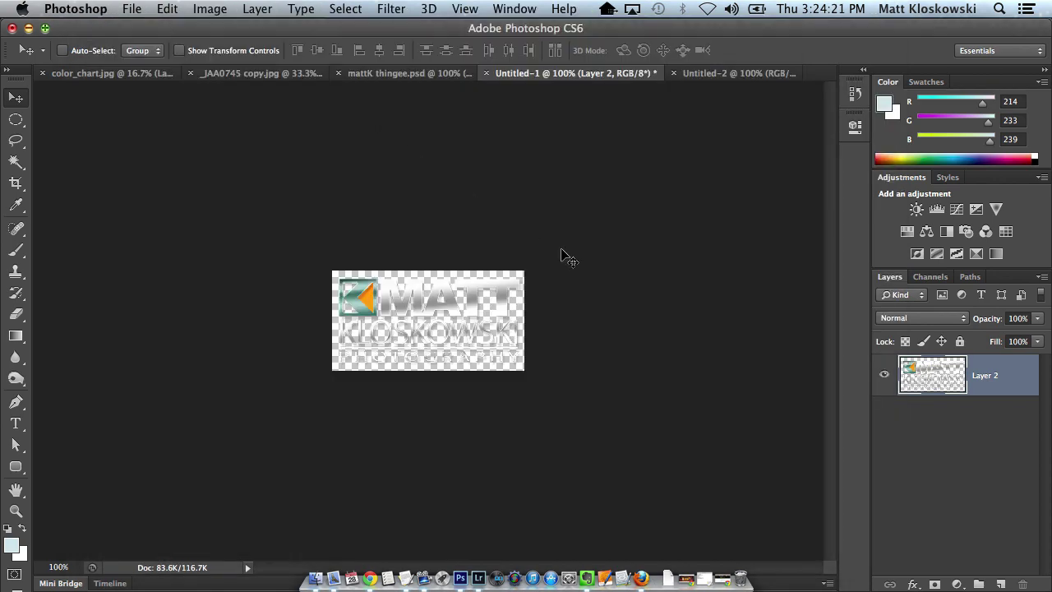
key("super+Tab")
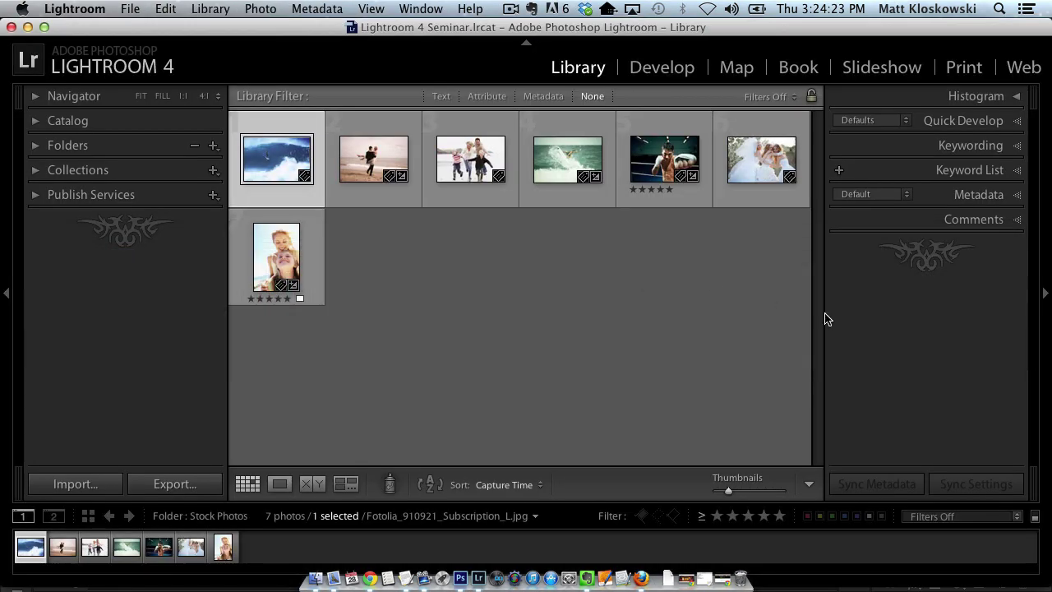
right_click(911, 249)
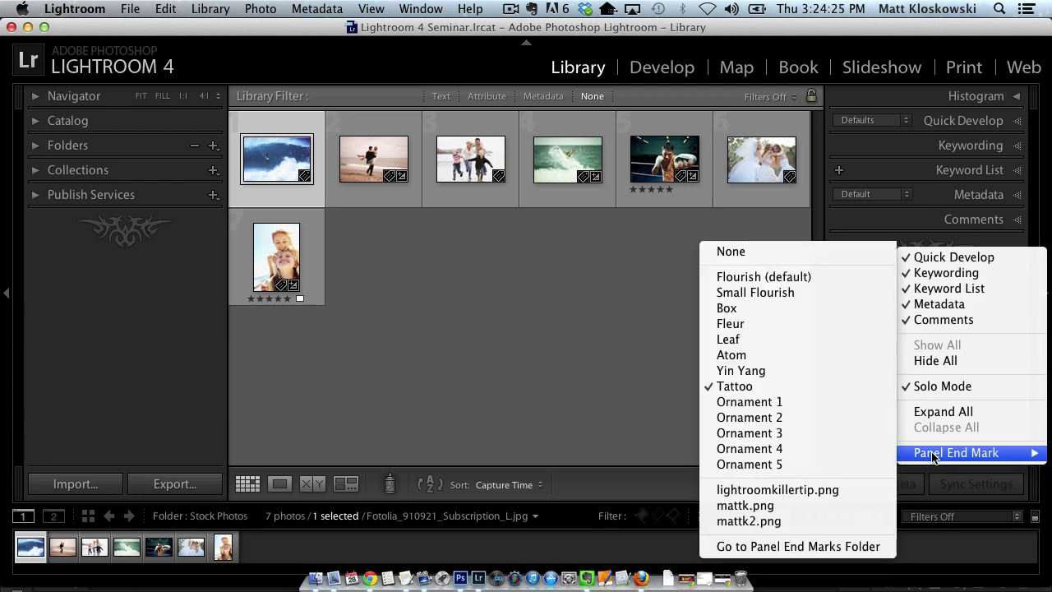
left_click(743, 491)
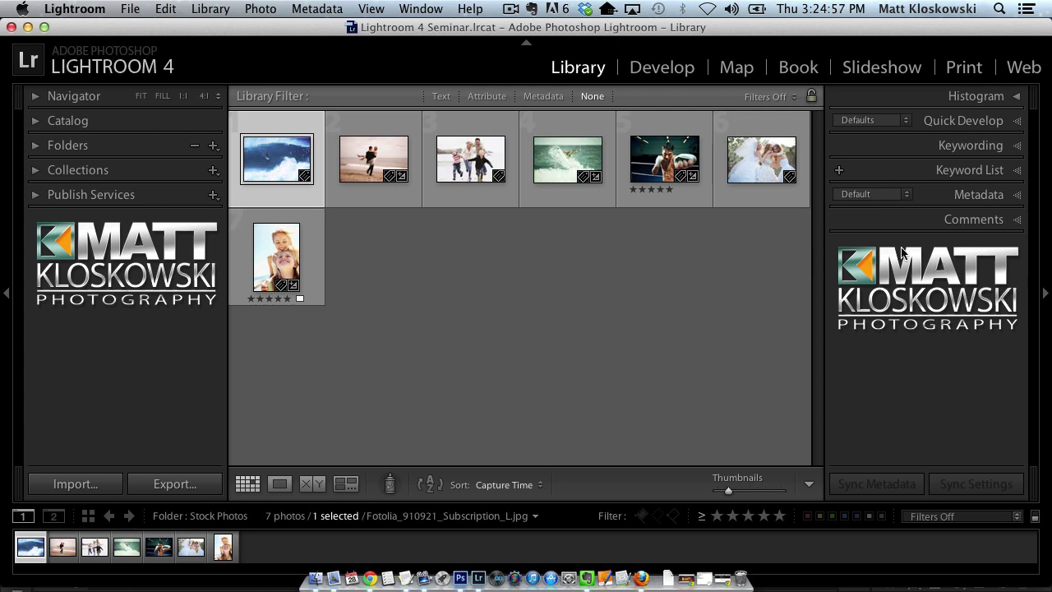
left_click_drag(821, 255, 716, 247)
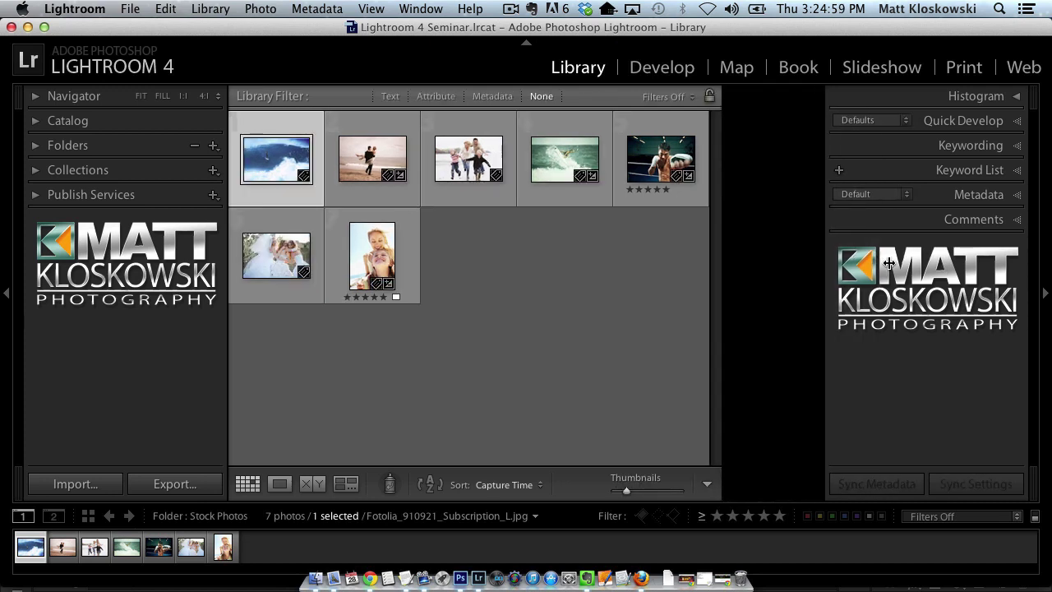
left_click_drag(662, 276, 830, 269)
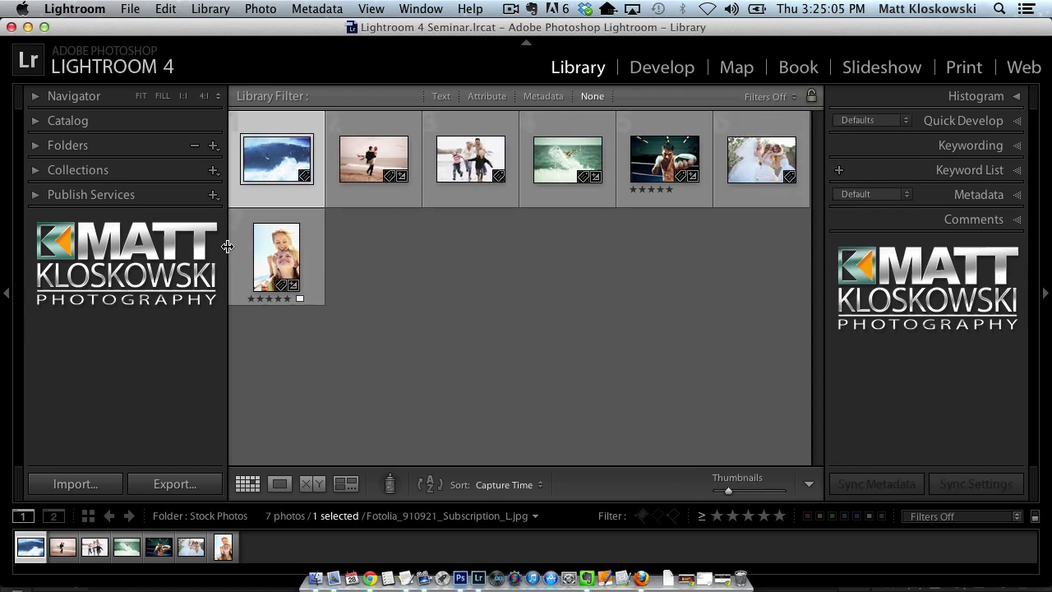
mouse_move(227, 247)
left_mouse_down()
mouse_move(254, 246)
mouse_move(228, 246)
left_mouse_up()
left_click_drag(811, 249, 670, 235)
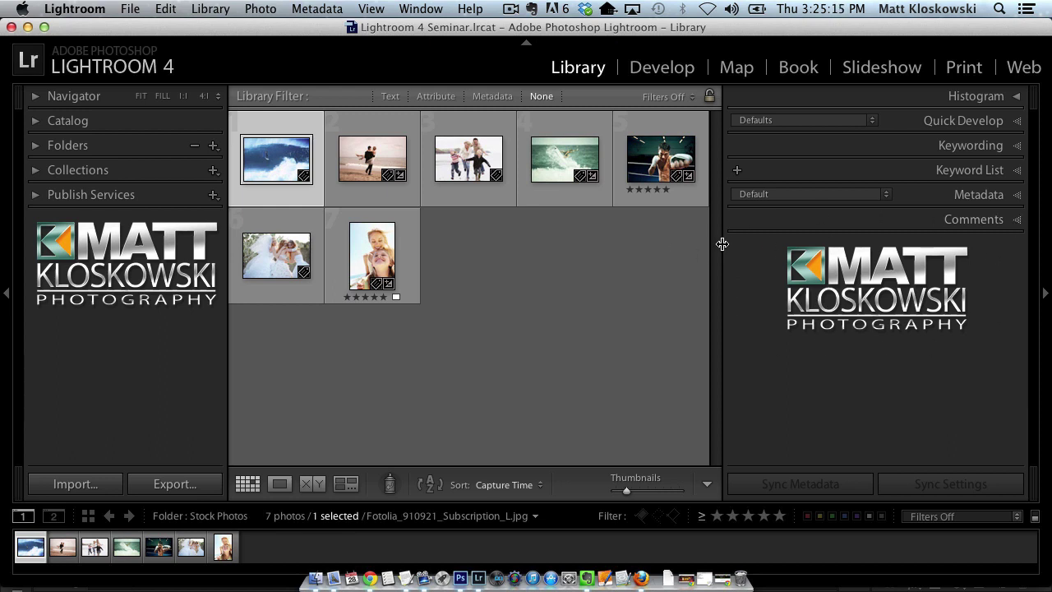
left_click_drag(722, 244, 959, 275)
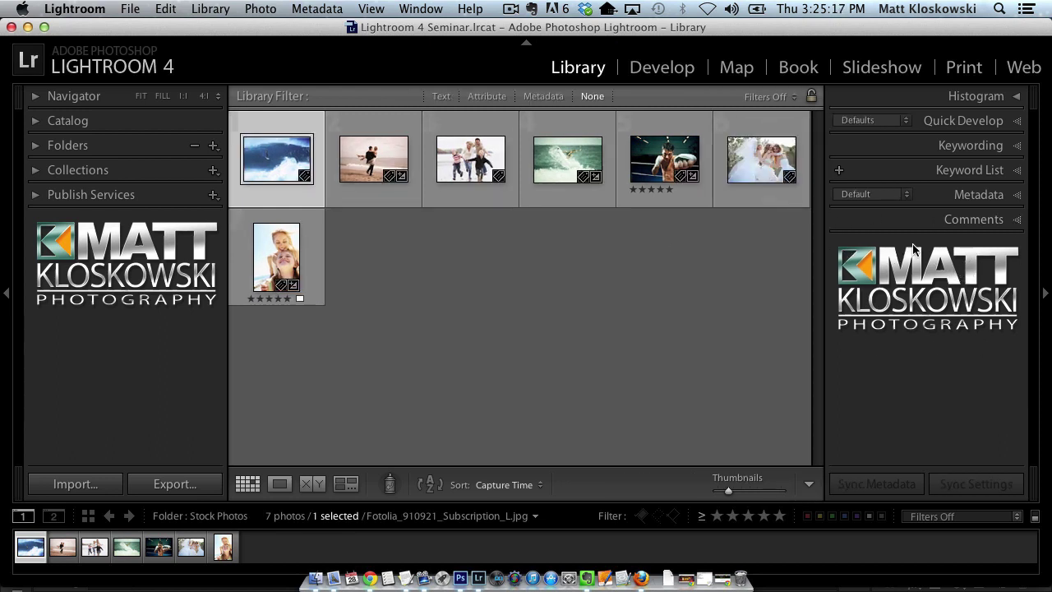